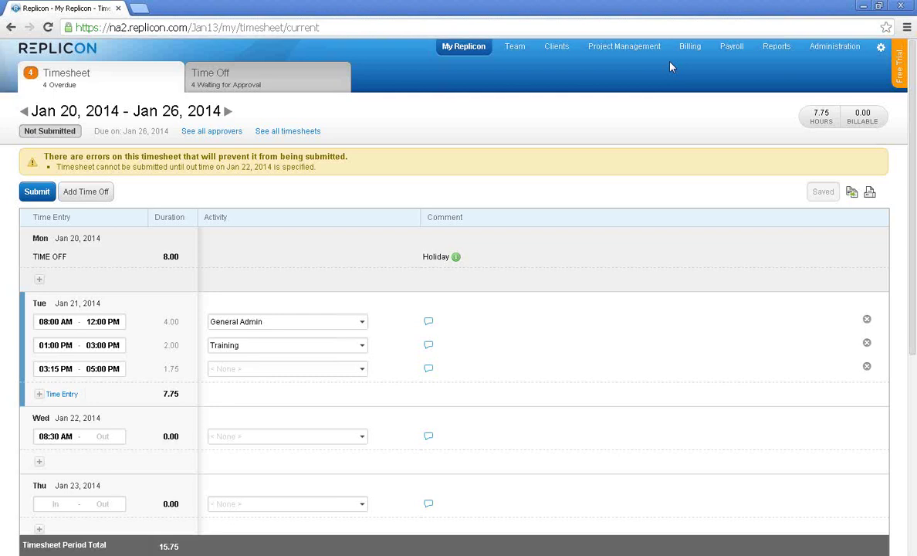
Review the Jan 20 - Jan 26, 2014 timesheet and the activity choices for Tuesday's 01:00 PM - 03:00 PM entry
scroll(670, 67, "down", 1)
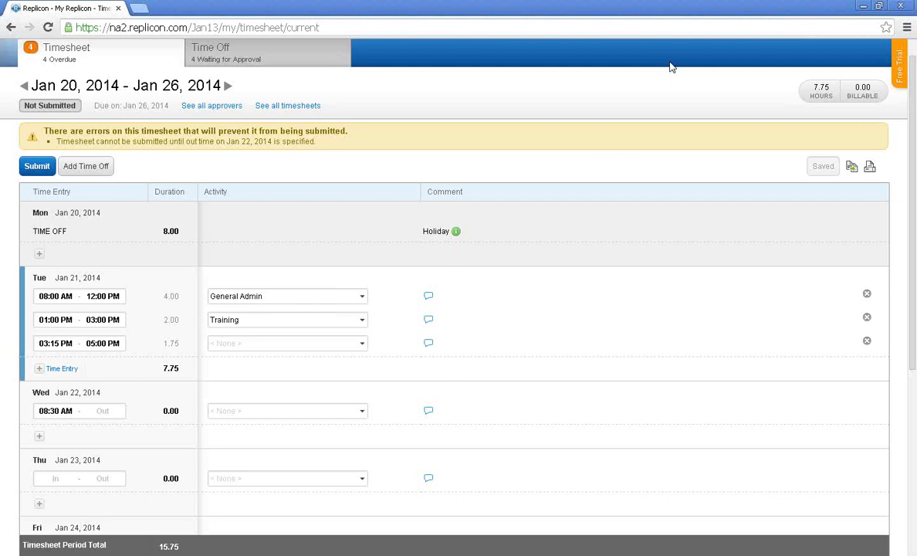
scroll(670, 67, "down", 1)
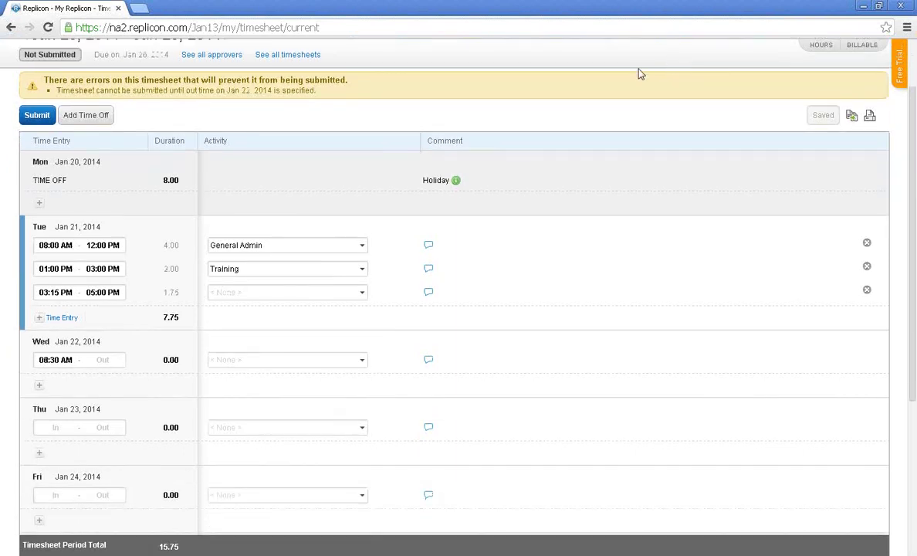
left_click(303, 273)
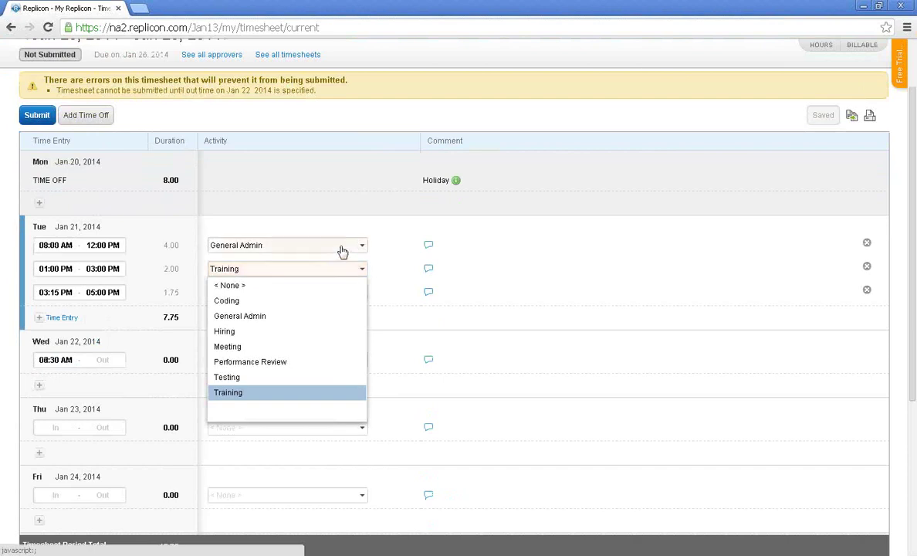
left_click(390, 234)
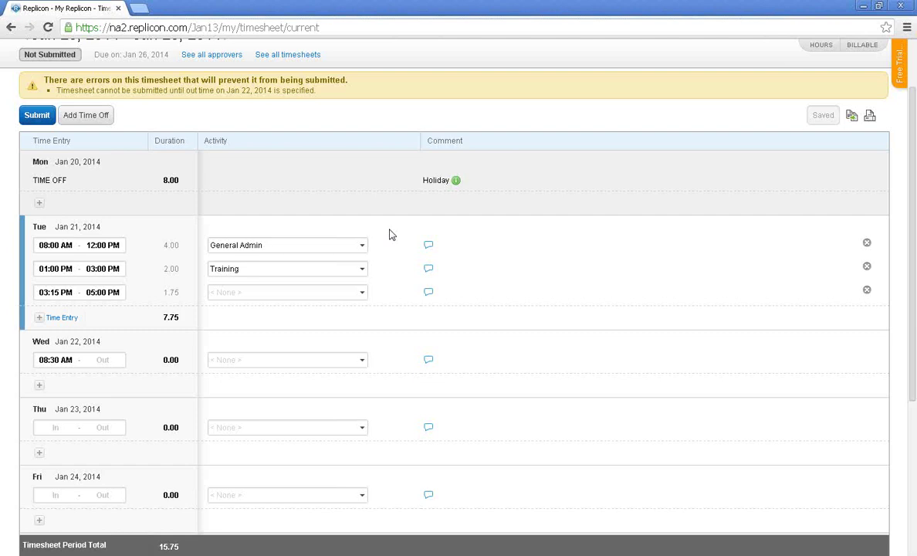
scroll(390, 234, "up", 1)
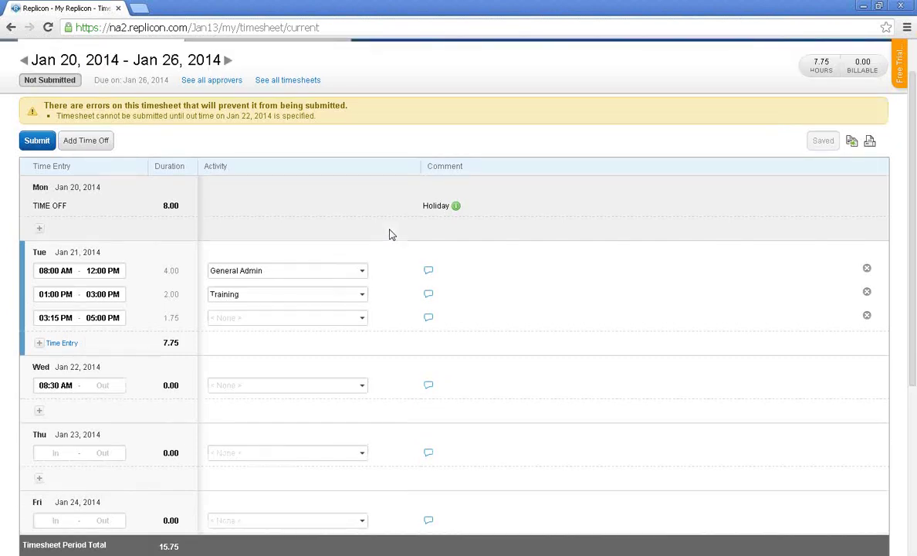
scroll(390, 234, "up", 2)
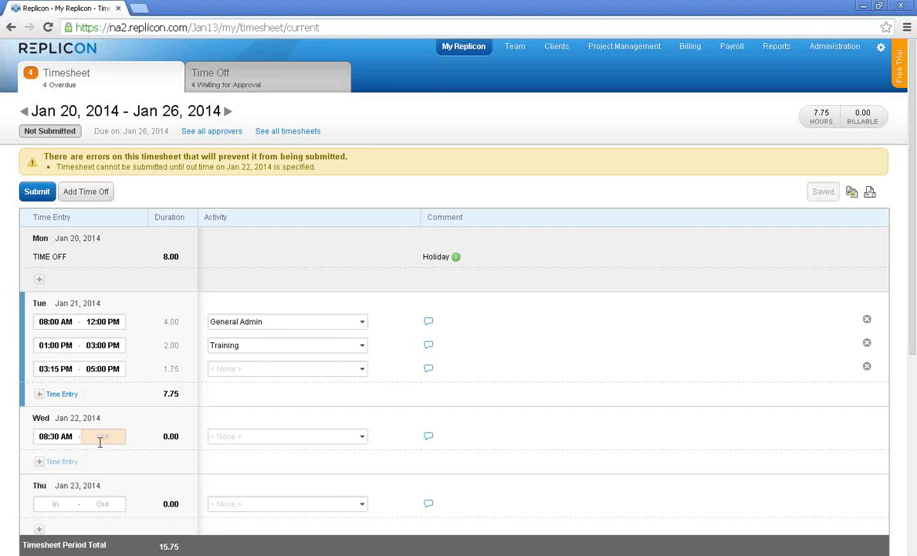
Look over the rest of the week's entries and go to the empty out time for Wednesday, Jan 22
scroll(100, 442, "down", 1)
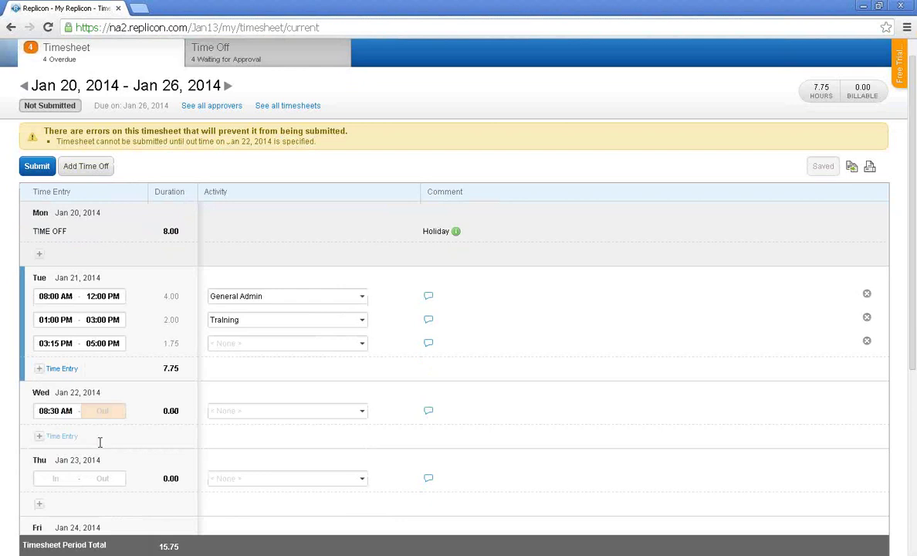
scroll(99, 443, "down", 3)
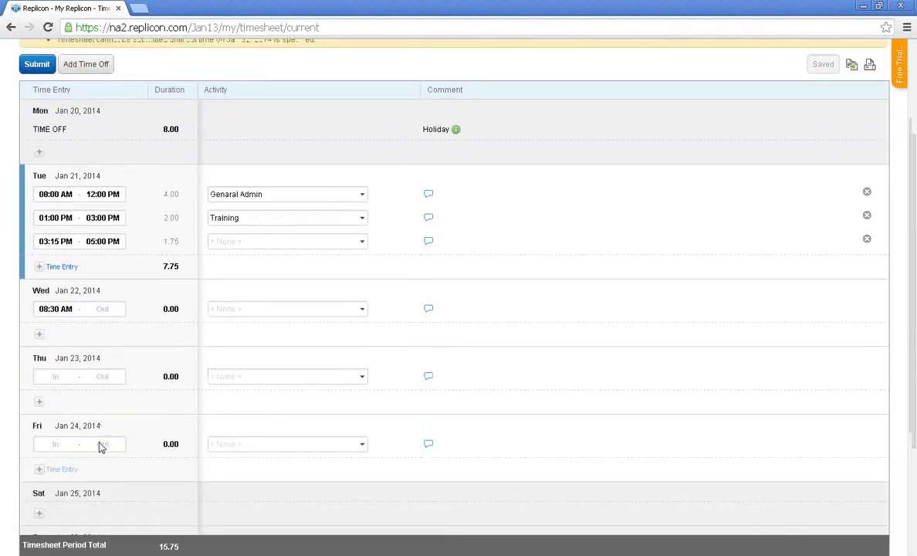
scroll(99, 446, "up", 3)
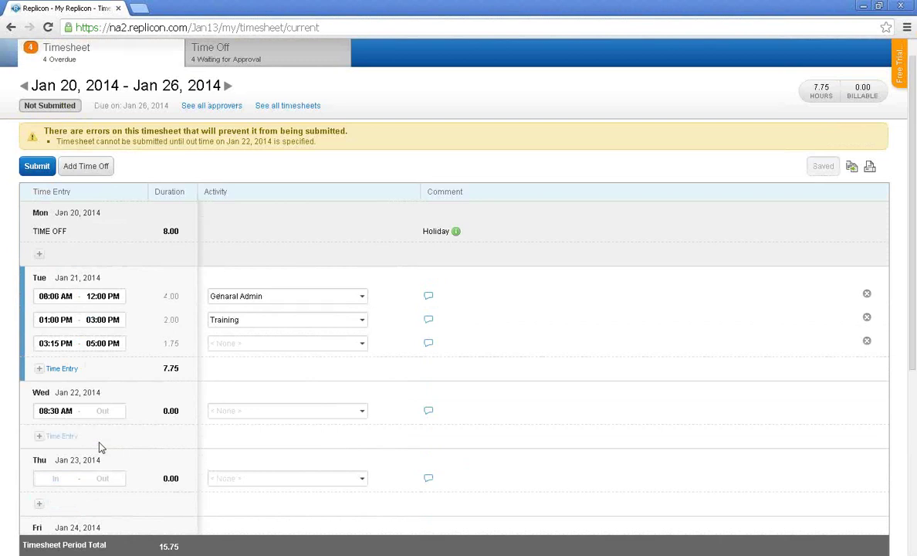
scroll(100, 446, "up", 1)
left_click(99, 437)
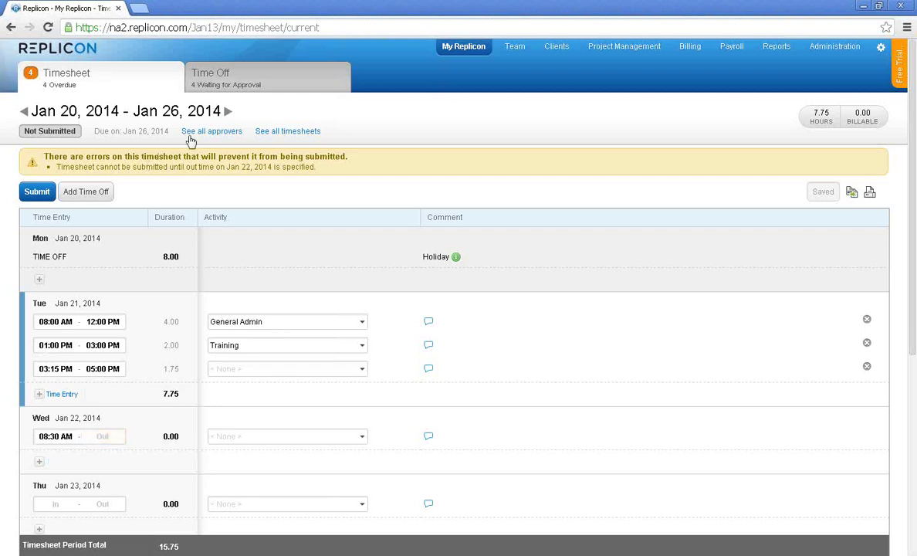
In the personal time off calendar, start a Jan 7 - Jan 9, 2014 booking to view the time off types, and cancel it
left_click(219, 80)
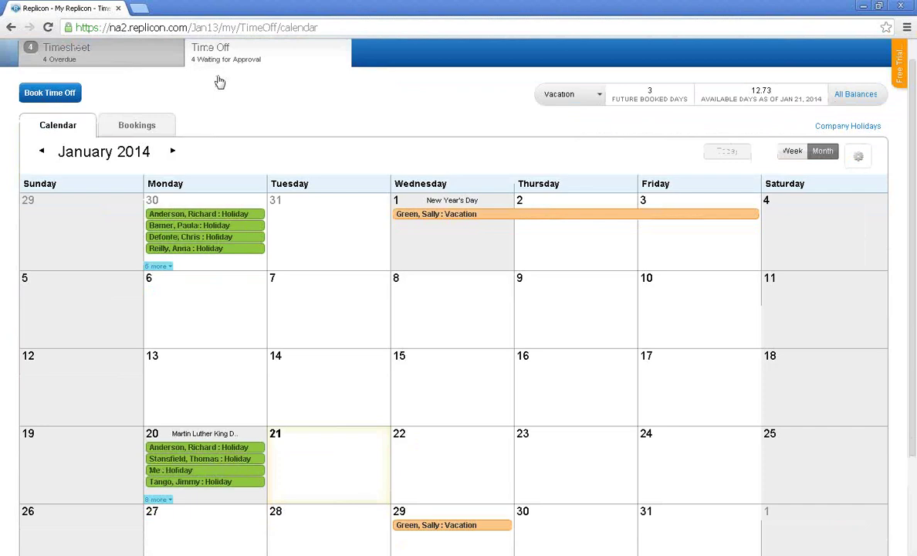
scroll(220, 81, "down", 1)
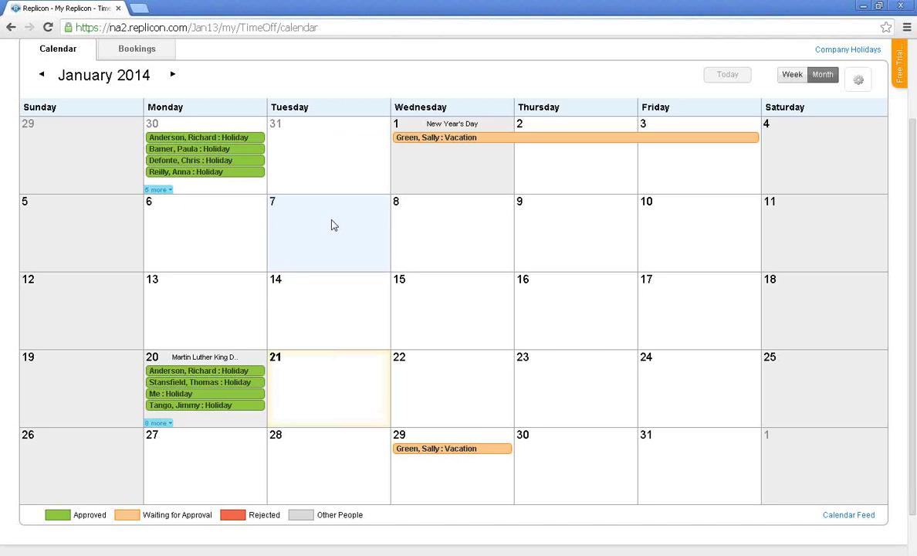
left_click_drag(333, 225, 596, 268)
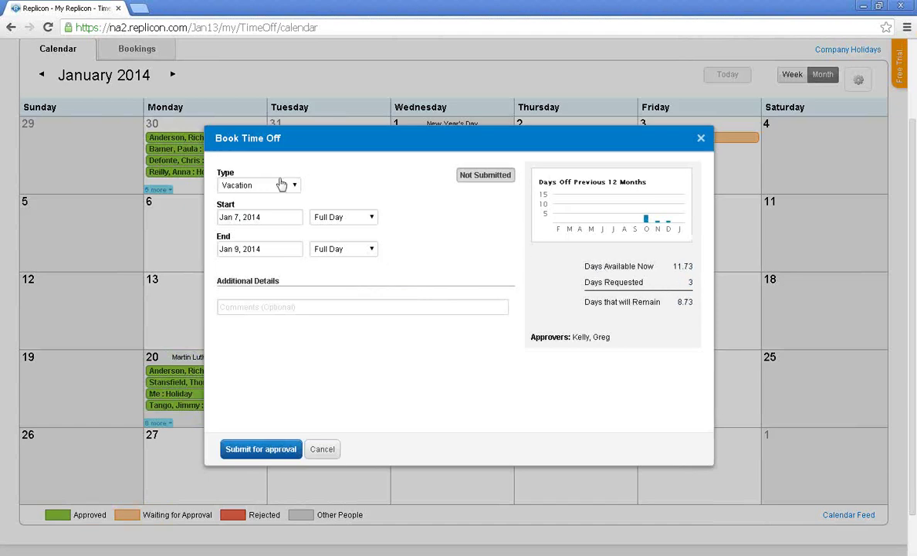
left_click(279, 186)
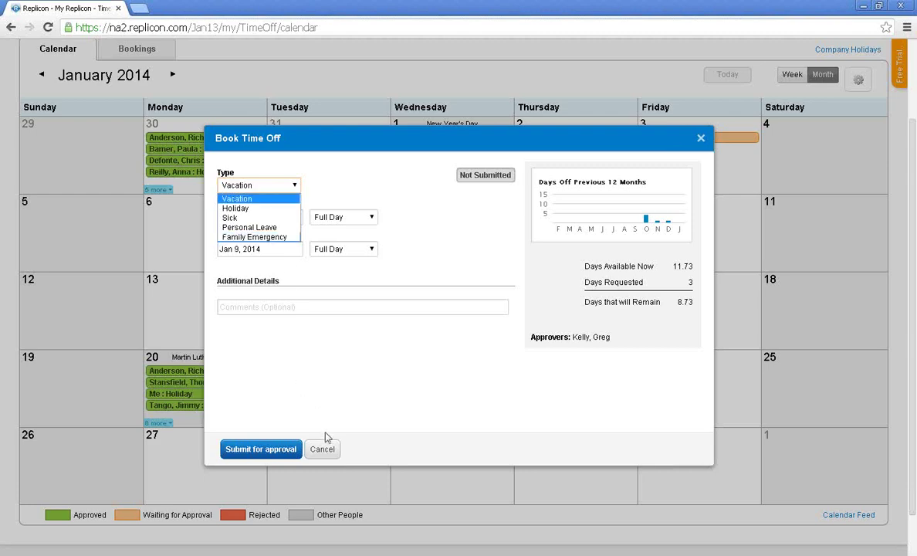
left_click(331, 460)
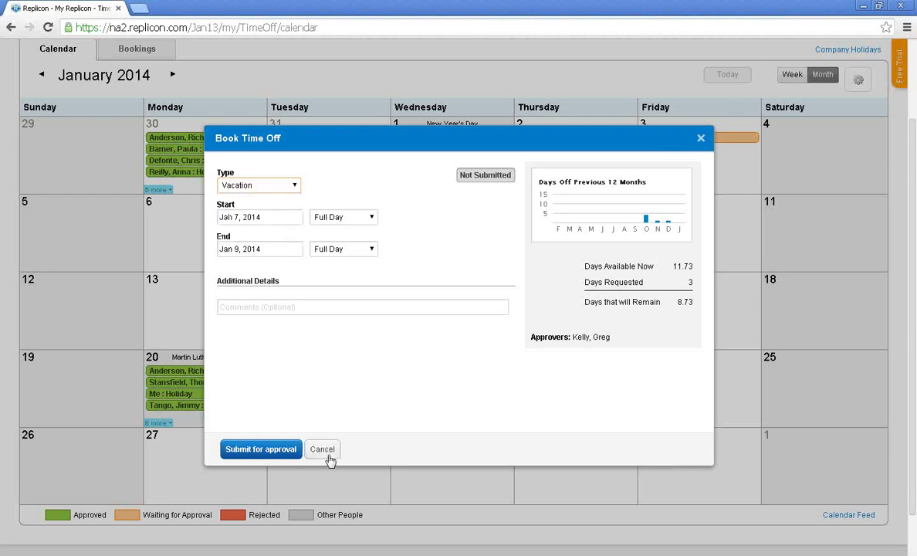
left_click(323, 449)
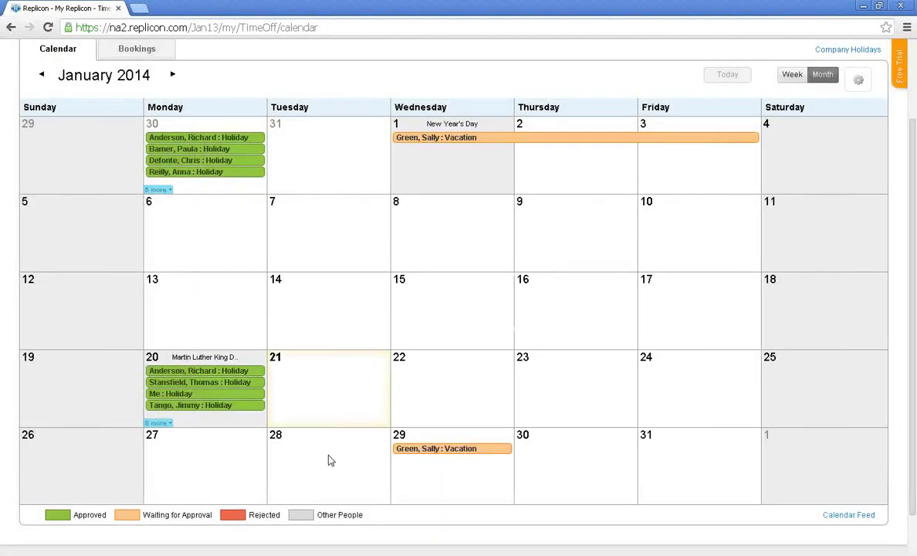
scroll(330, 460, "up", 2)
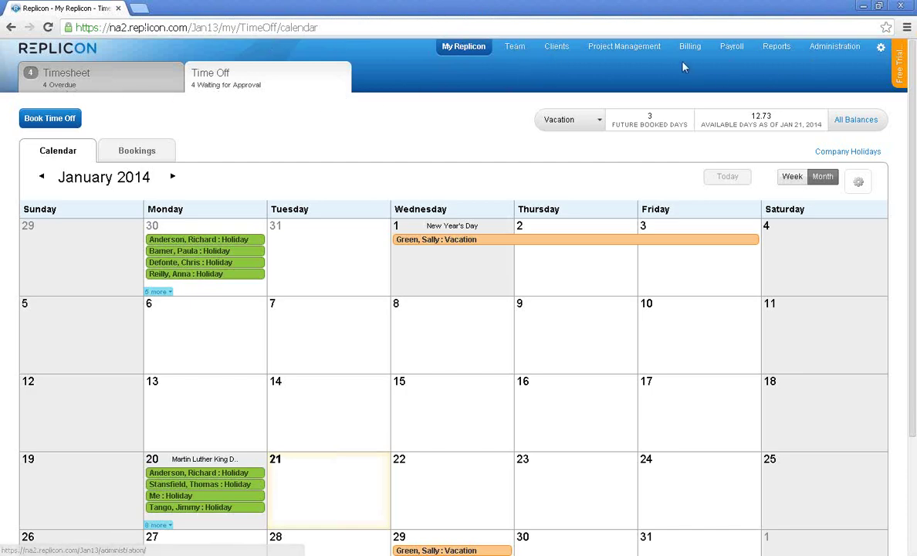
Open the team approvals and review the timesheets and time off bookings listed for approval
left_click(509, 51)
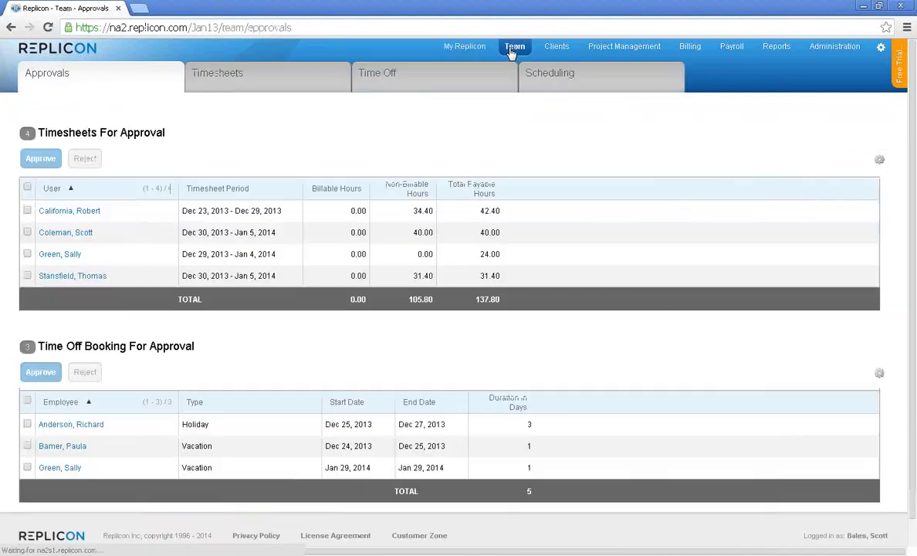
scroll(509, 53, "down", 1)
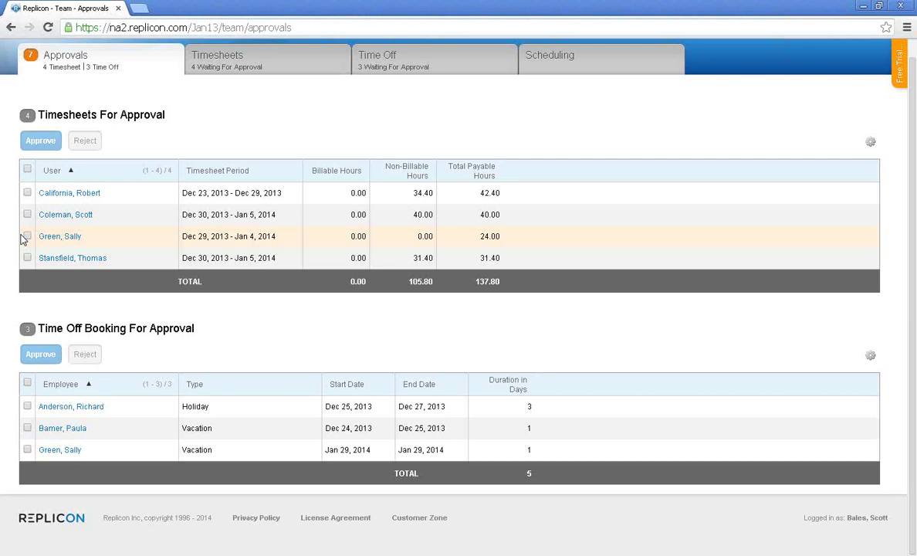
scroll(23, 239, "up", 1)
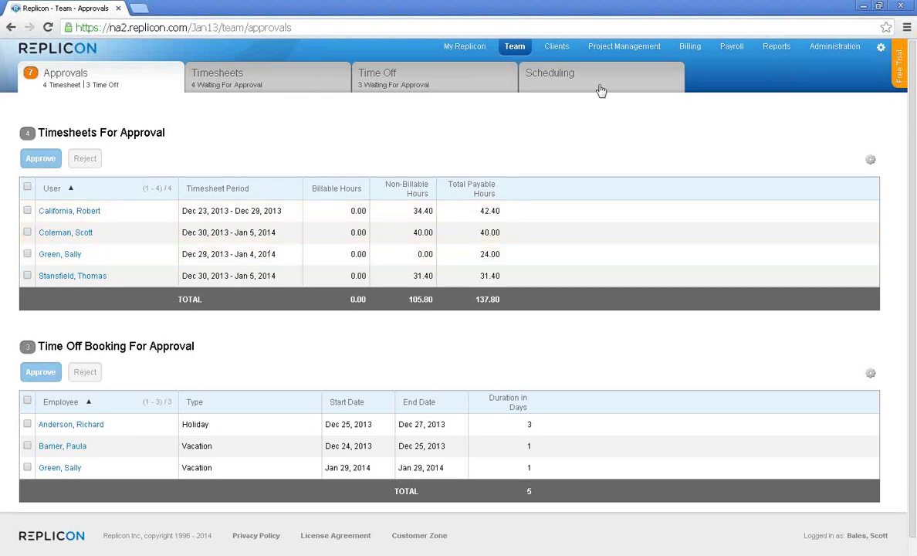
Review the payroll timesheets, time off bookings and payroll export data
left_click(736, 49)
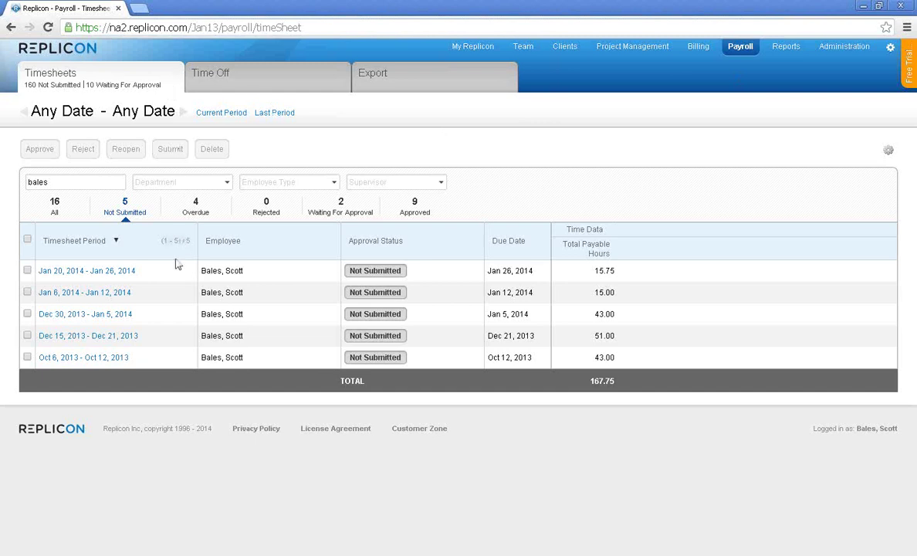
left_click(225, 73)
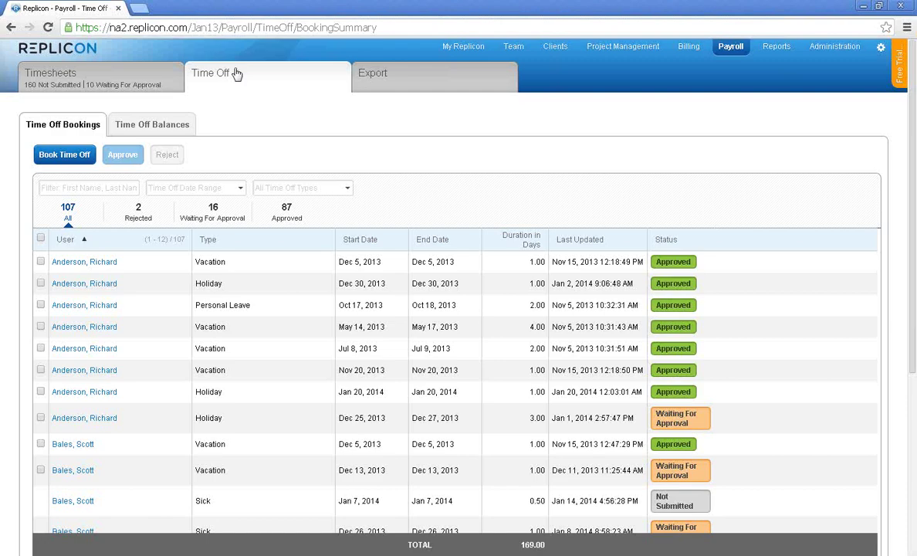
left_click(381, 75)
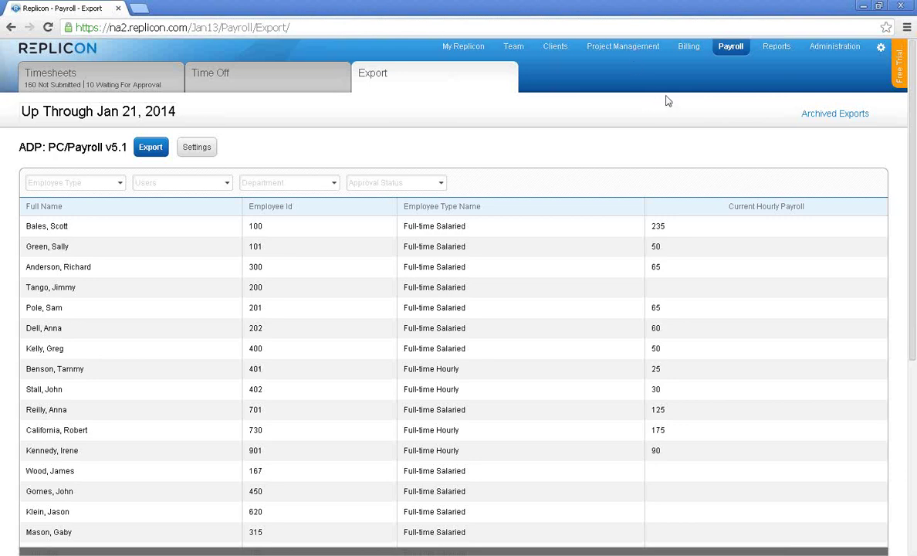
Open the billing details of Big Game Inc and select only the first three time and material entries
left_click(695, 51)
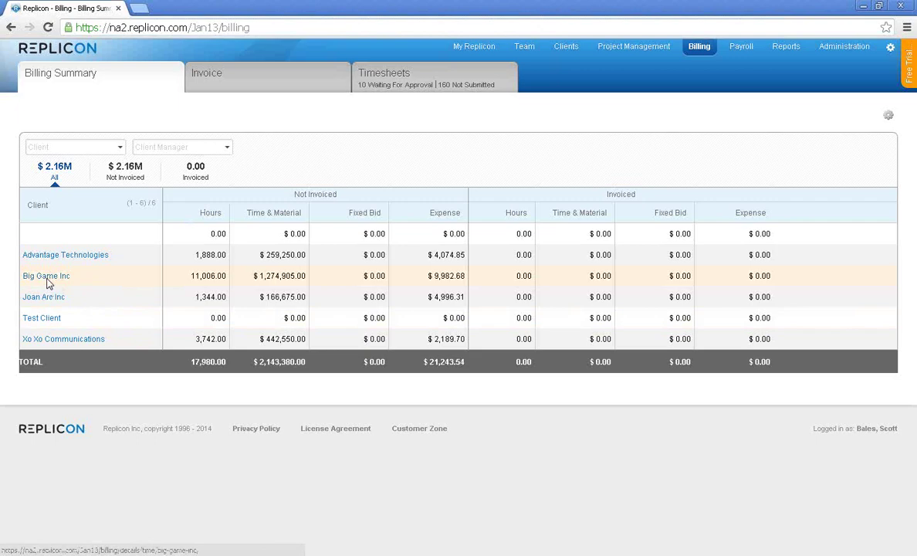
left_click(48, 284)
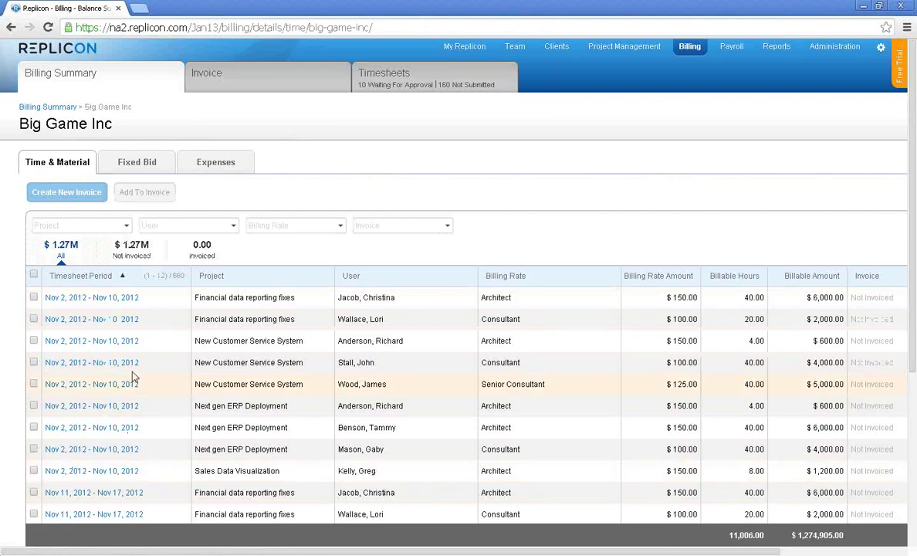
left_click(34, 276)
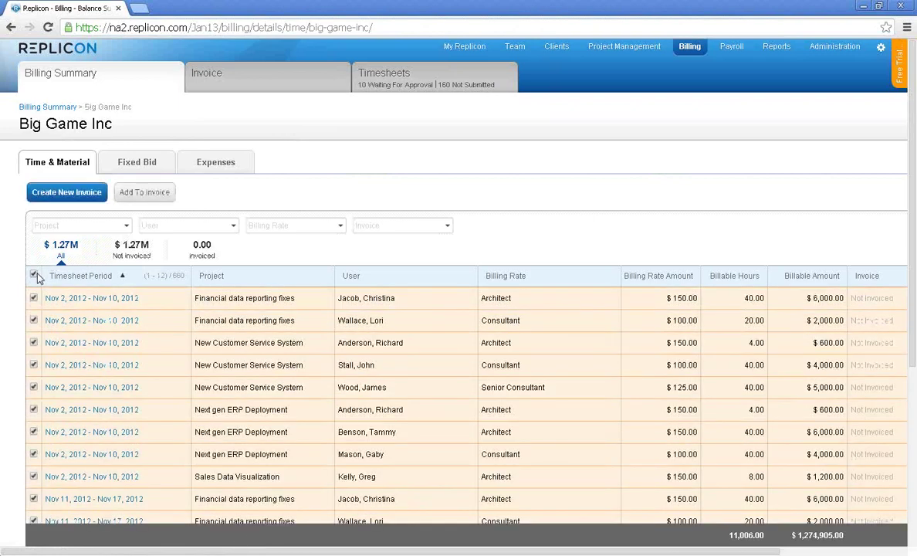
left_click(34, 275)
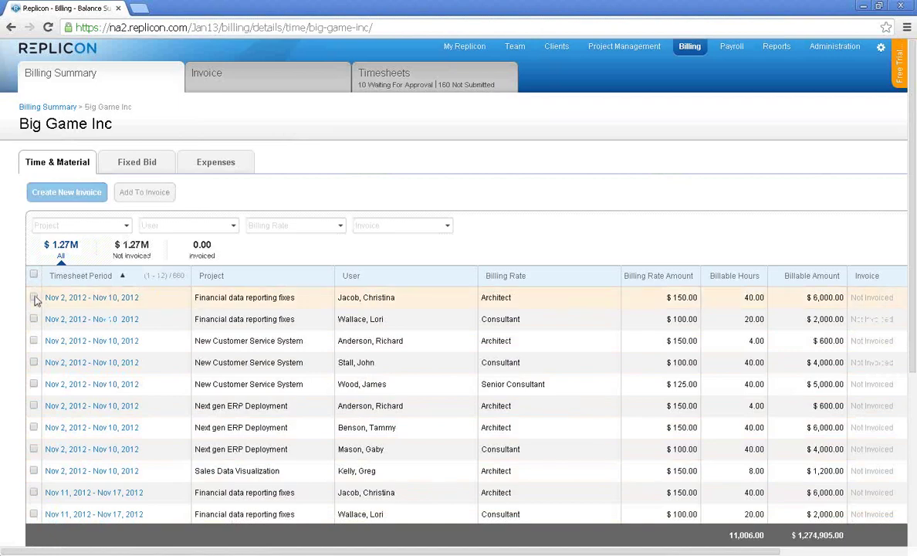
left_click(33, 298)
left_click(33, 319)
left_click(33, 341)
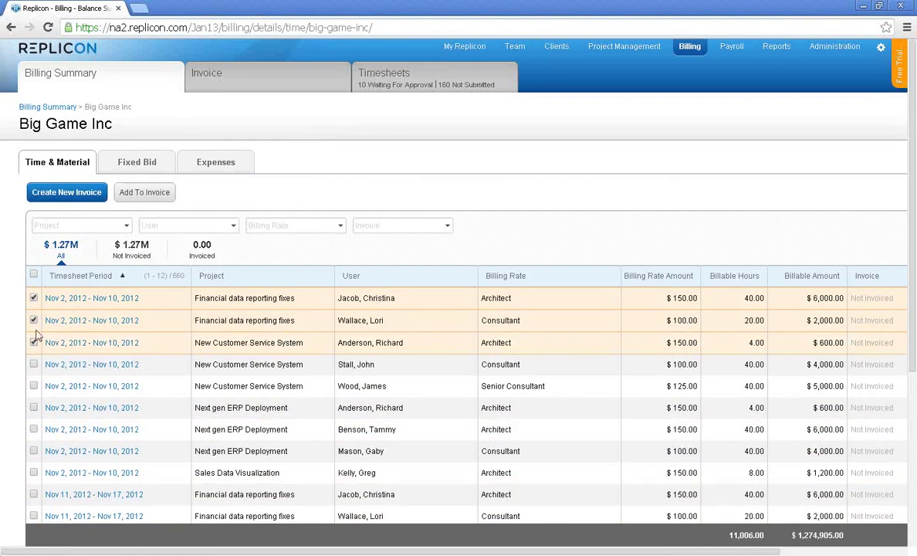
Start a new invoice from the selected entries with payment due date Jan 6, 2014, and cancel it
left_click(83, 197)
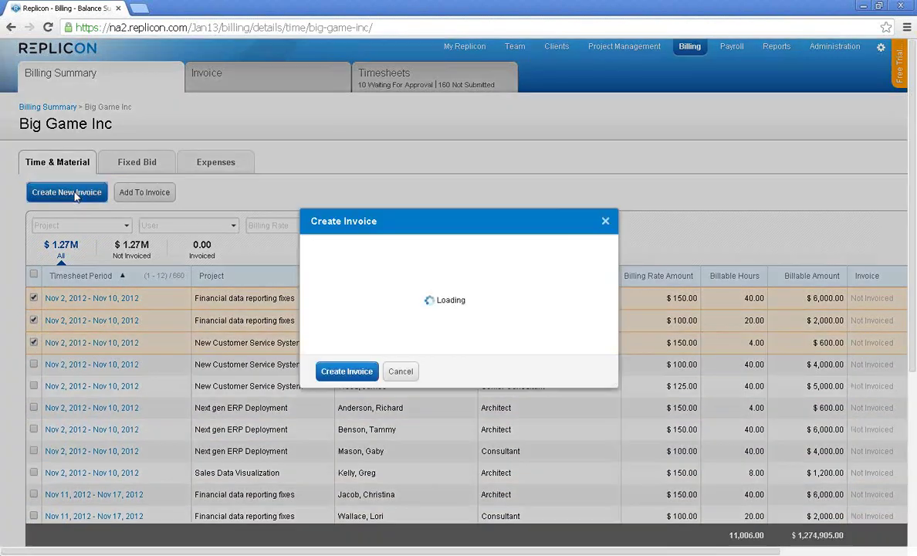
left_click(436, 255)
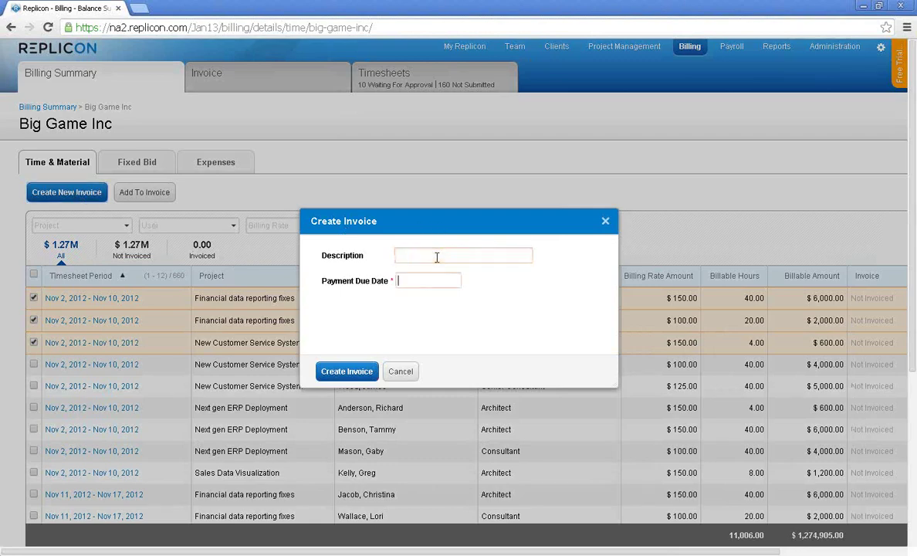
left_click(424, 281)
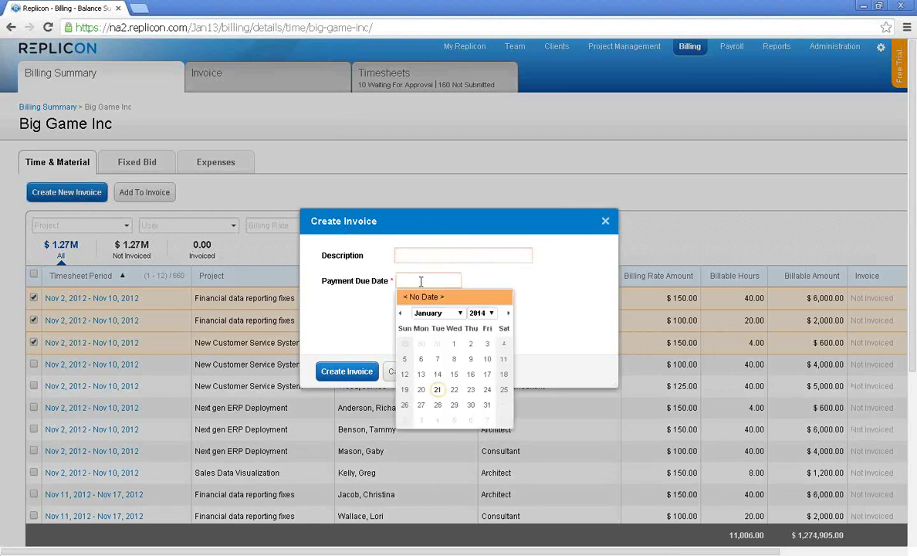
left_click(421, 359)
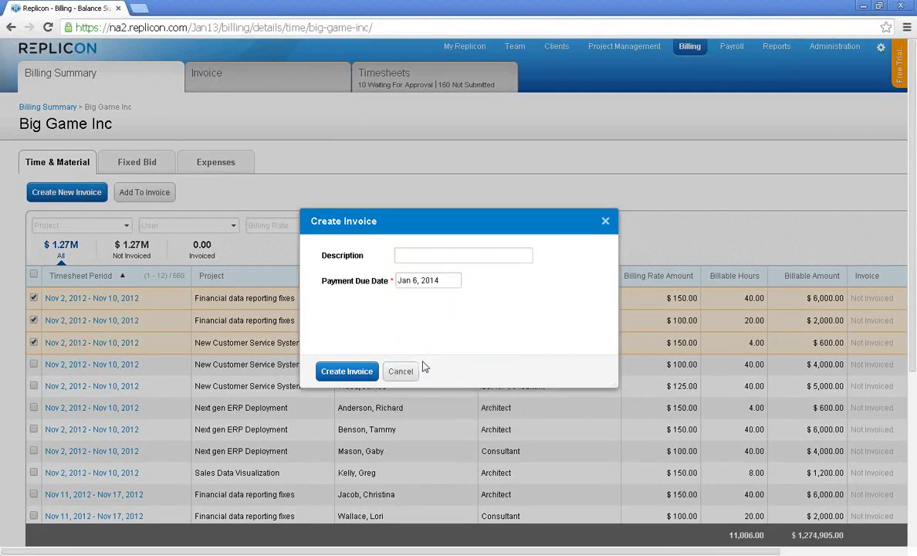
left_click(401, 371)
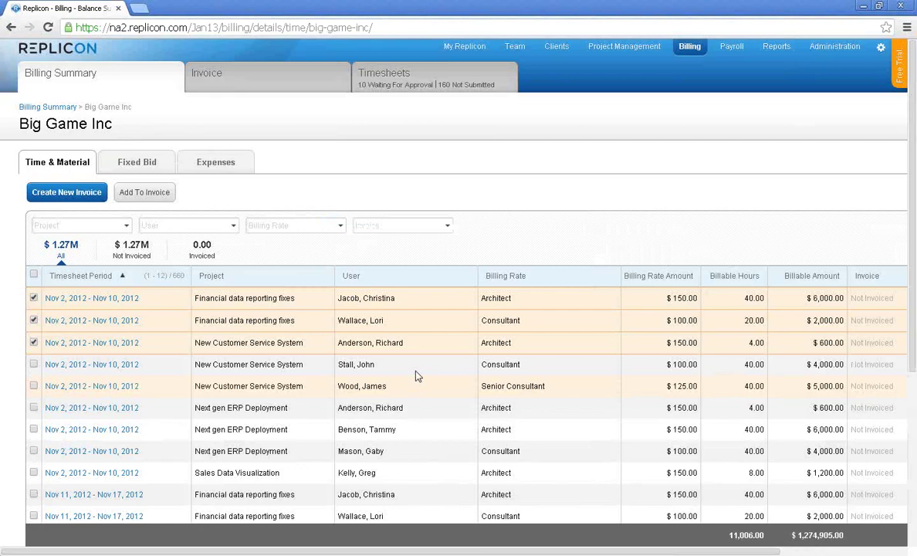
Open the reports and show only those in the Timesheet category
left_click(773, 54)
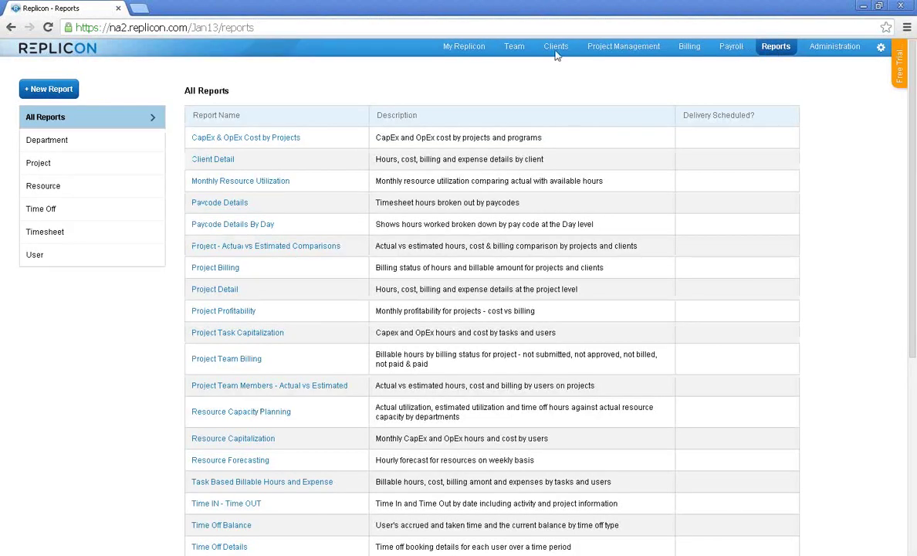
left_click(51, 236)
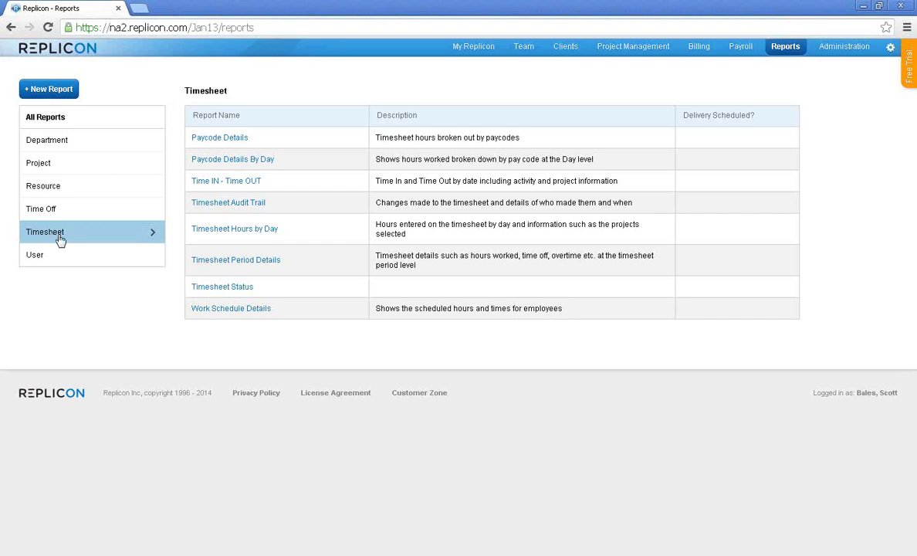
Open the Timesheet Status report and run it for all users over Nov 1, 2013 - Jan 31, 2014
left_click(206, 291)
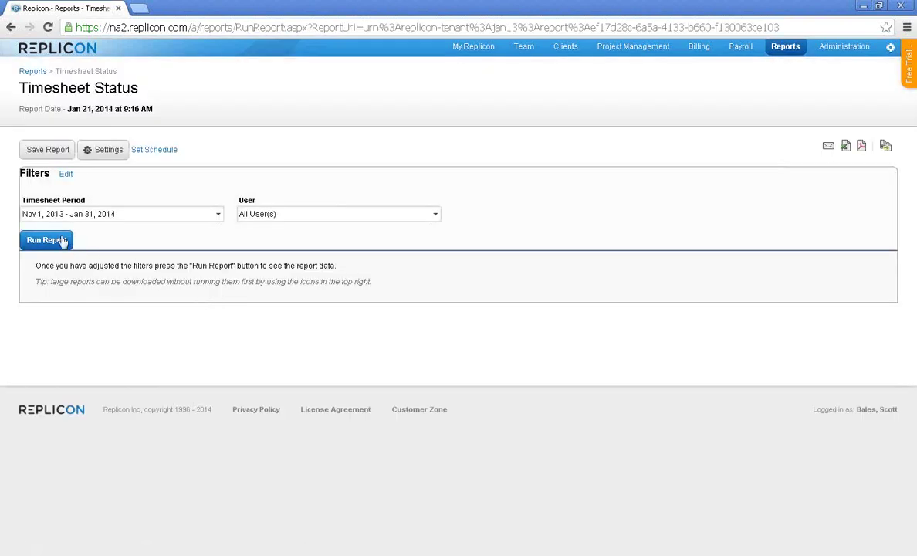
left_click(56, 239)
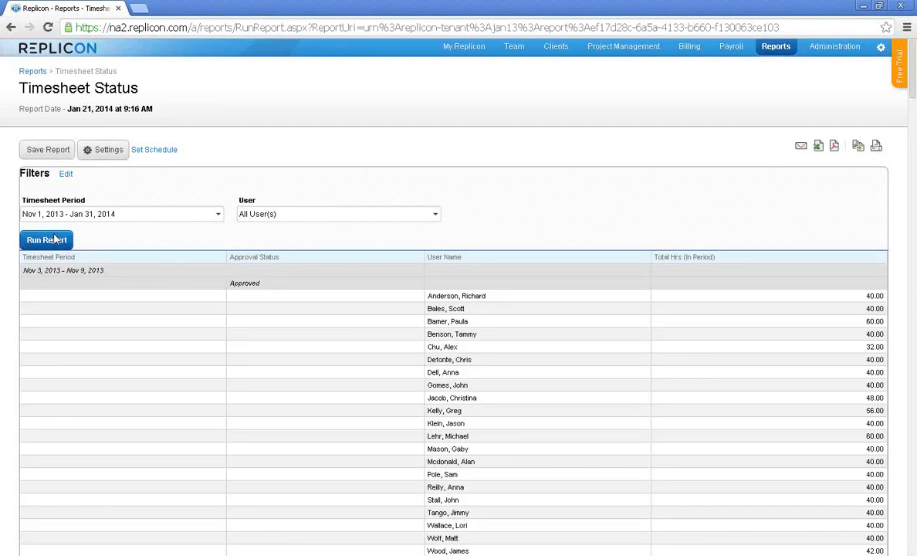
Examine the approval statuses and total hours per user across the timesheet periods in the report
scroll(55, 240, "down", 1)
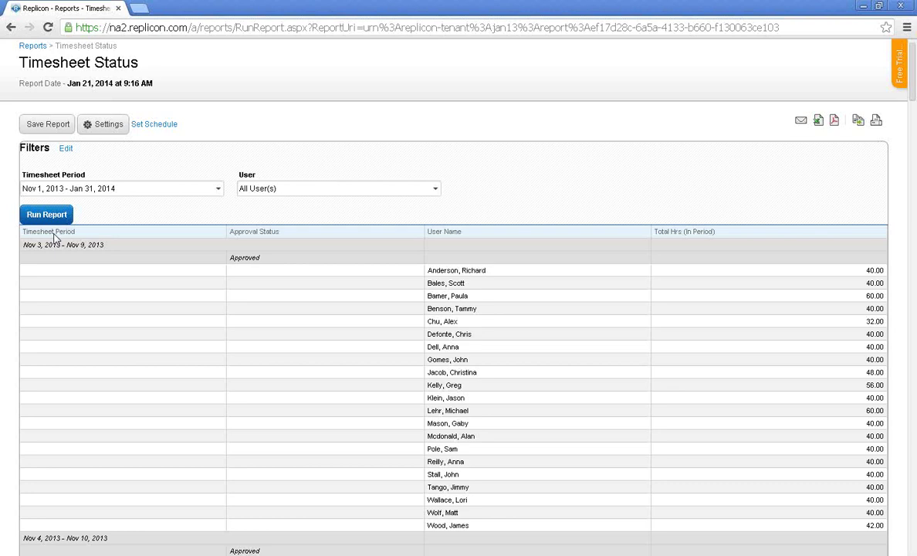
scroll(54, 237, "down", 1)
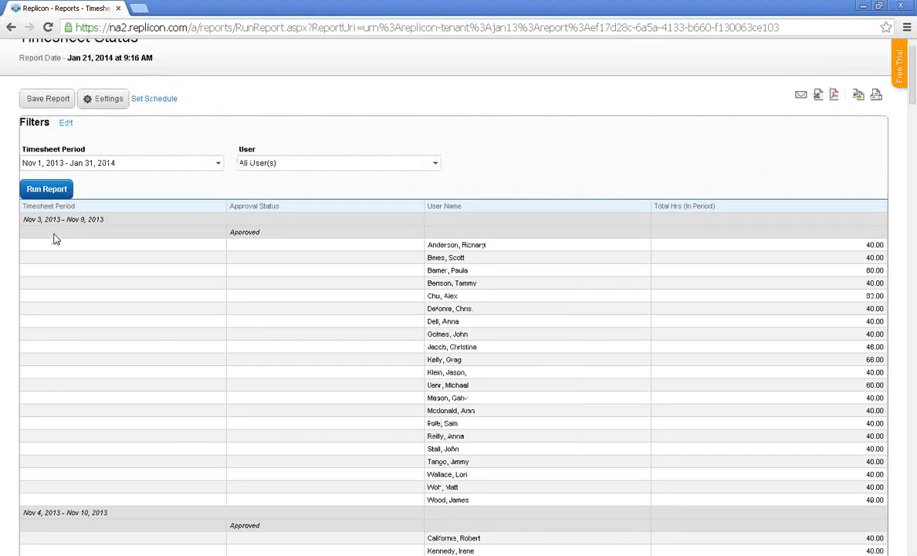
scroll(54, 239, "up", 1)
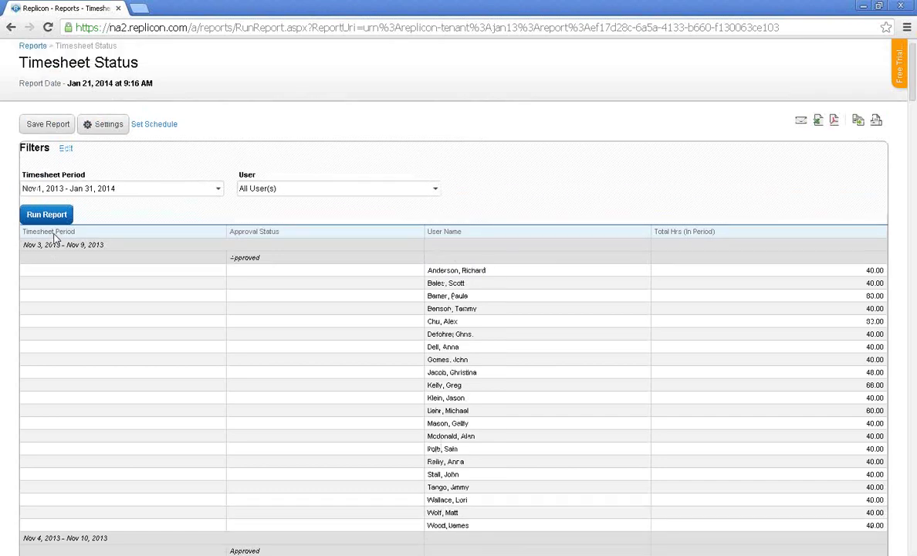
scroll(54, 239, "down", 1)
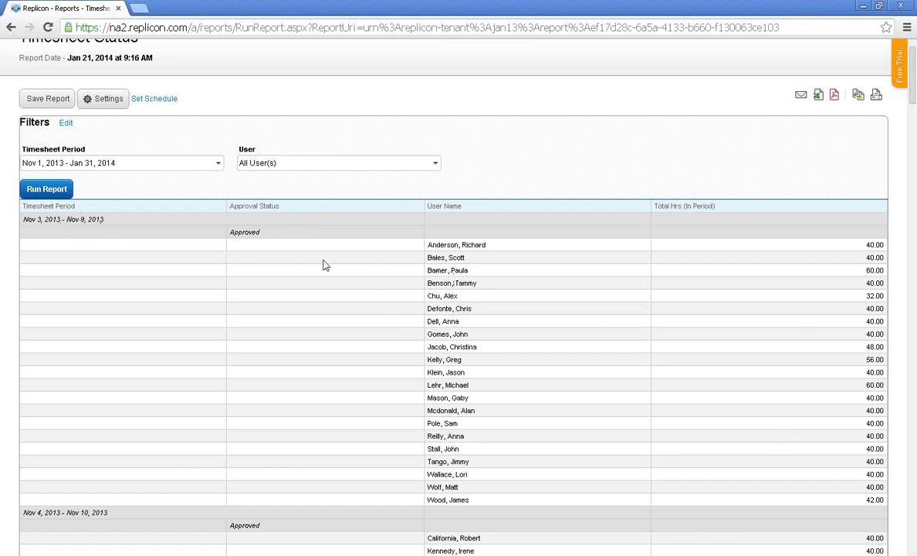
scroll(259, 234, "down", 1)
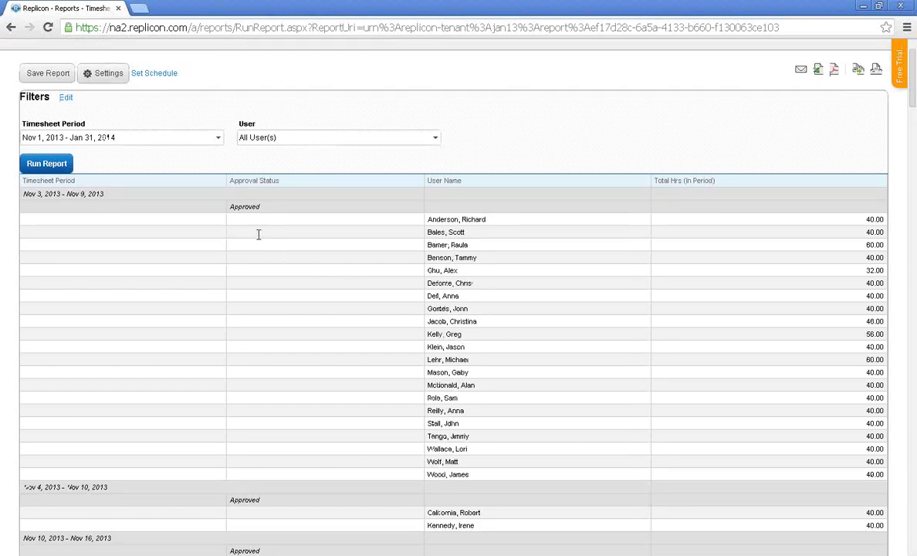
scroll(258, 234, "down", 8)
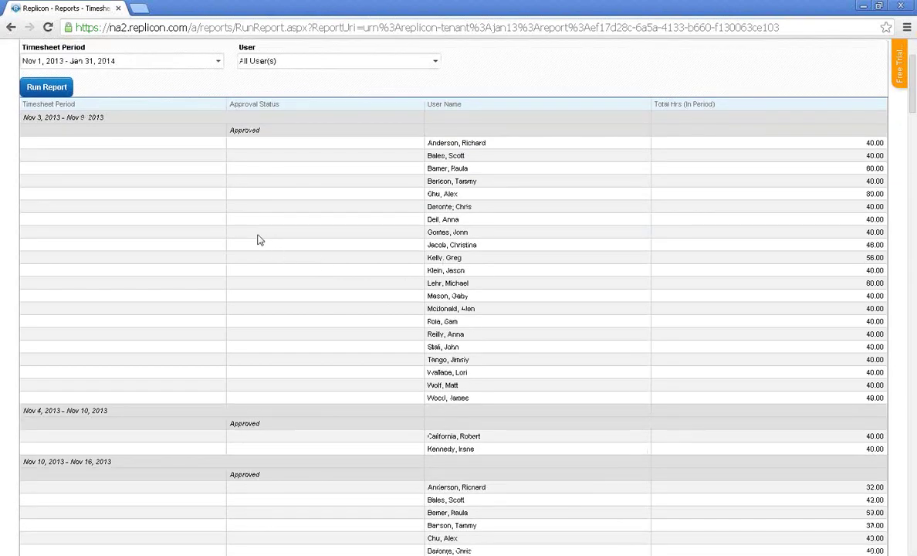
scroll(259, 239, "down", 15)
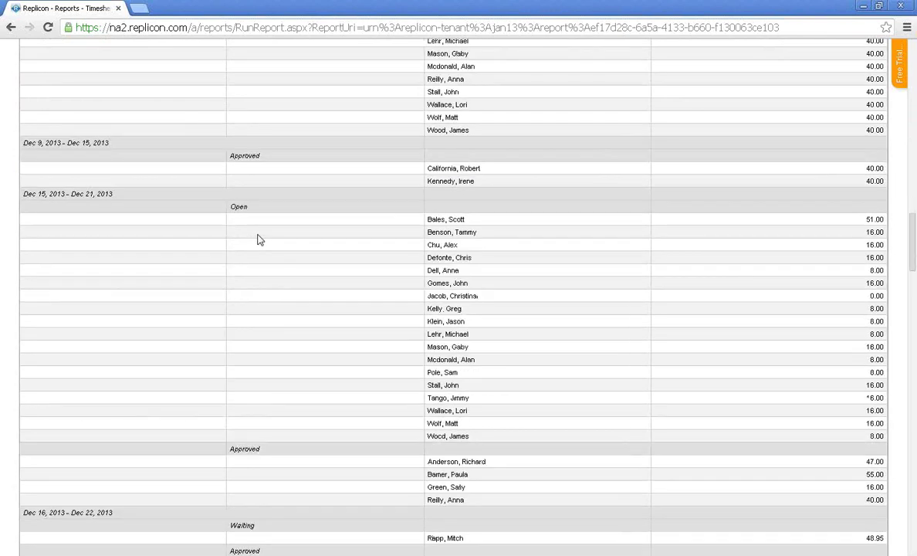
scroll(218, 286, "down", 1)
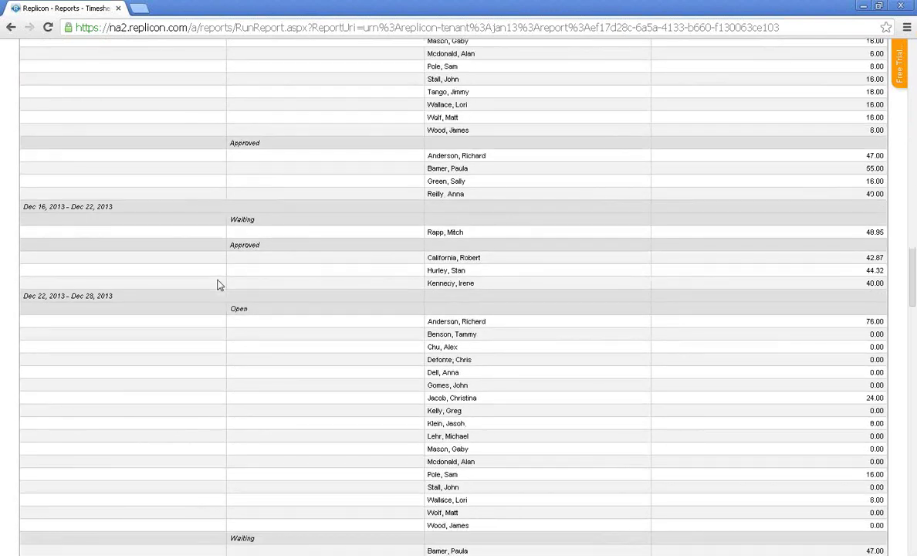
scroll(219, 285, "down", 2)
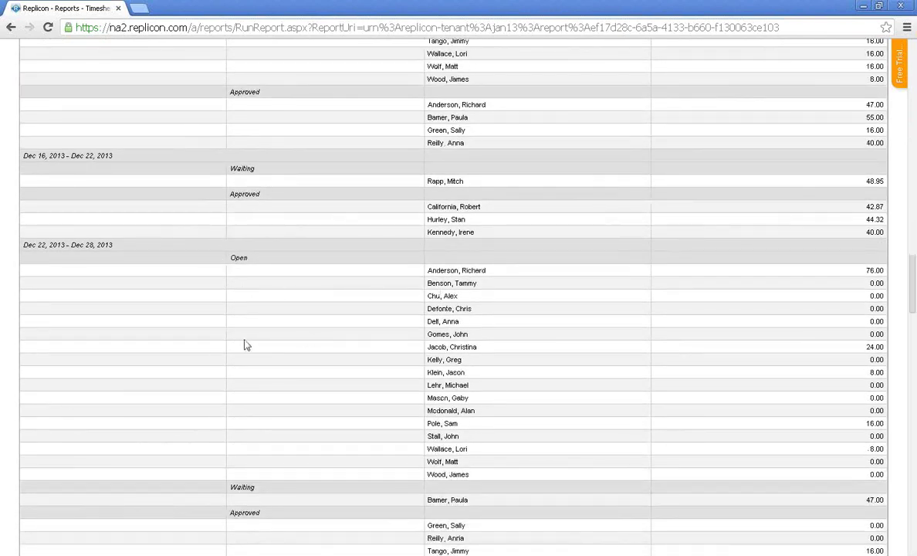
scroll(249, 342, "up", 1)
scroll(249, 343, "up", 15)
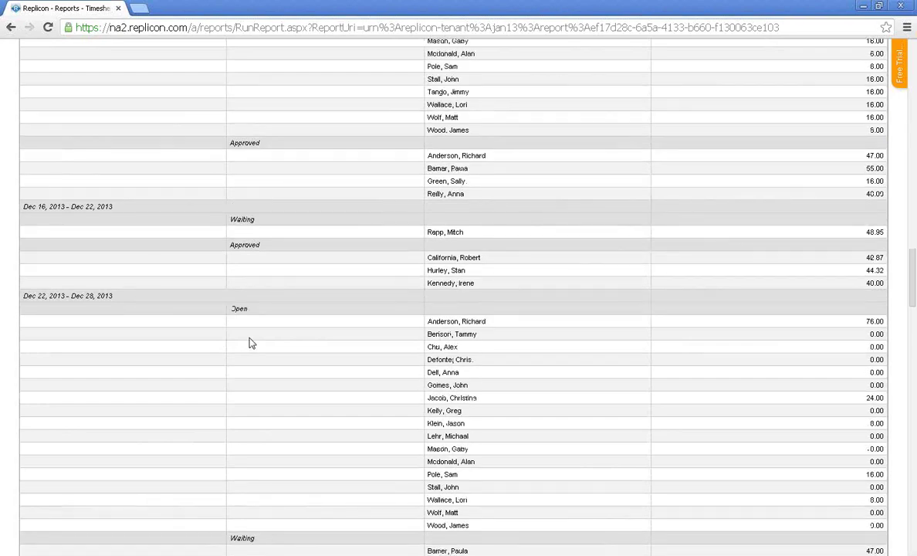
scroll(250, 338, "up", 20)
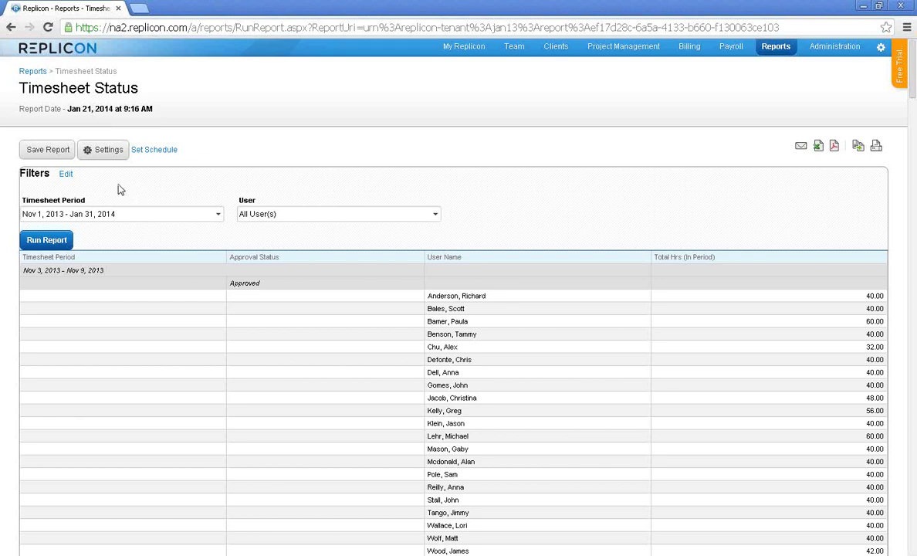
Add the Timesheet End Date, Year (Timesheet End Date), Approver's Comments and Waiting on Approver columns to the report settings
left_click(99, 153)
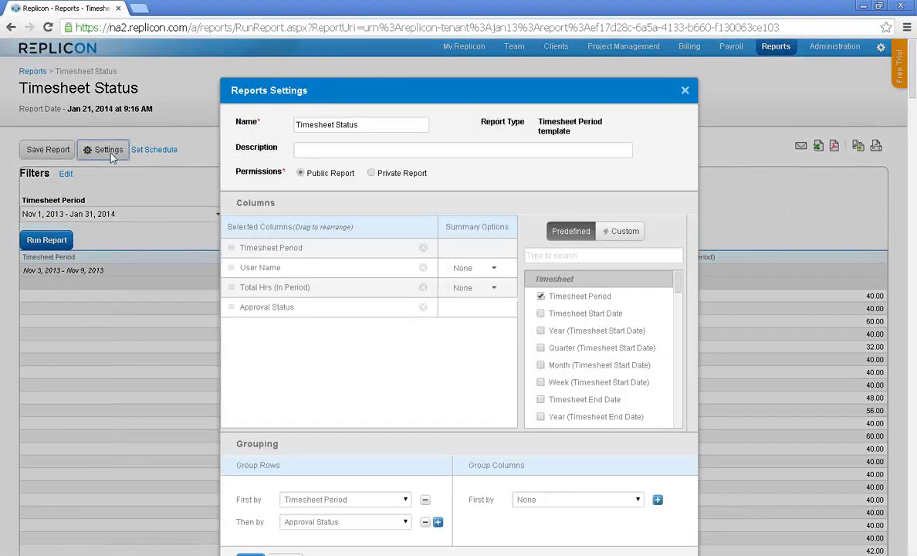
left_click(540, 399)
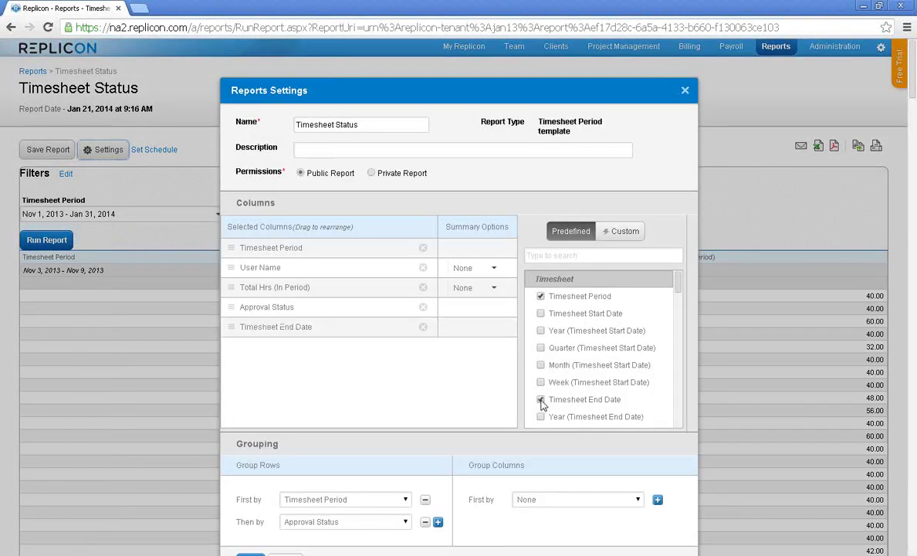
left_click(540, 416)
scroll(670, 372, "down", 2)
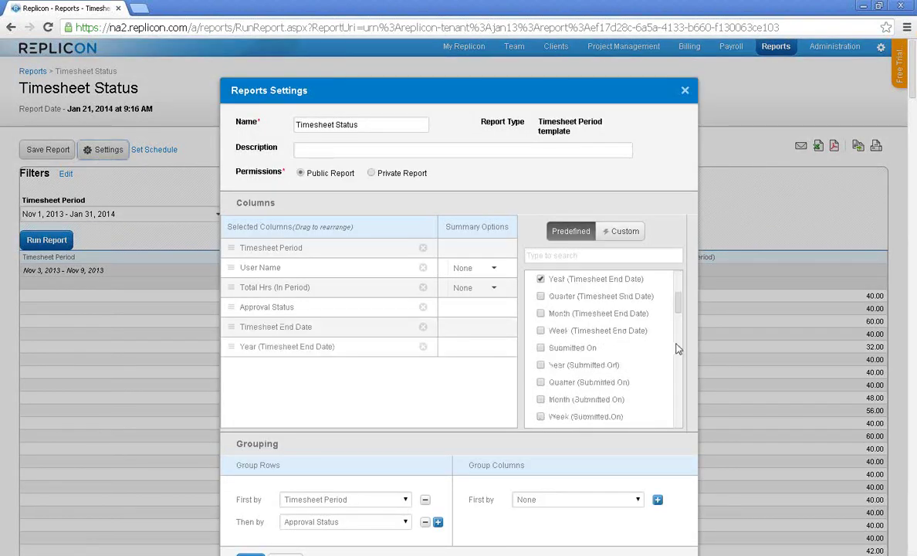
scroll(677, 382, "down", 2)
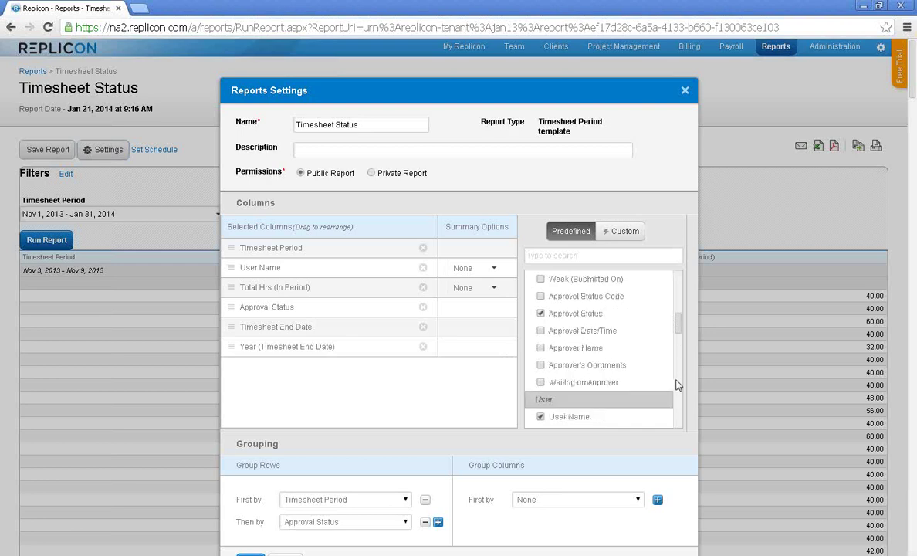
left_click(540, 364)
left_click(540, 382)
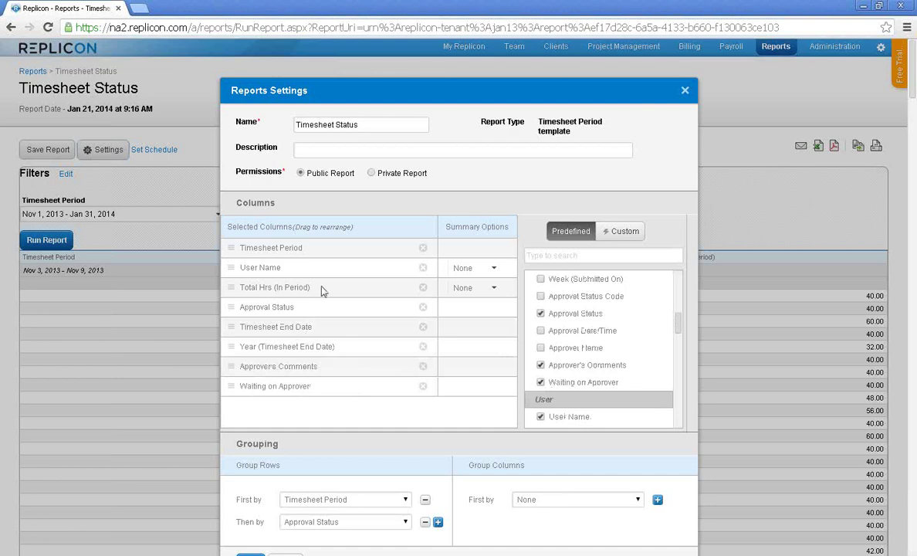
Move Total Hrs (In Period) below Approval Status and Timesheet End Date below Approver's Comments, and rerun the report with these settings
left_click_drag(307, 299, 298, 366)
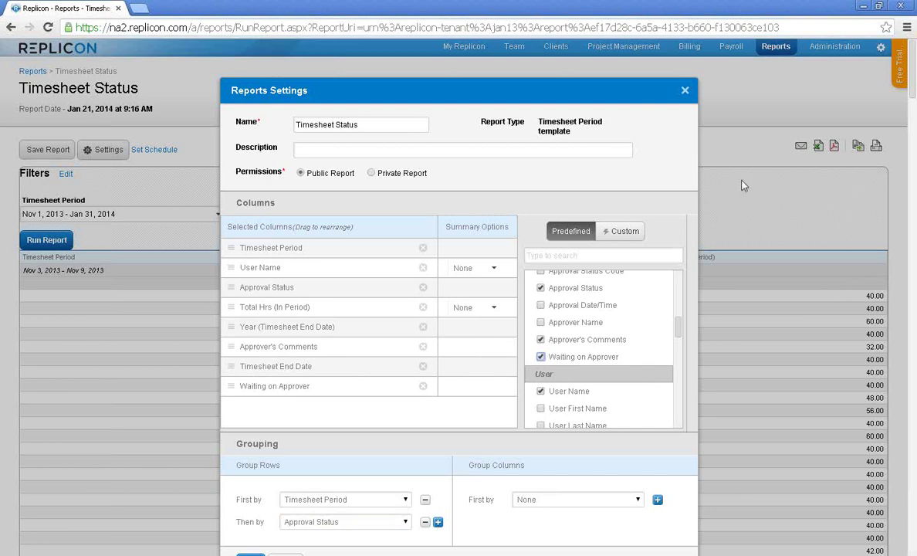
left_click_drag(626, 89, 625, 50)
left_click(249, 525)
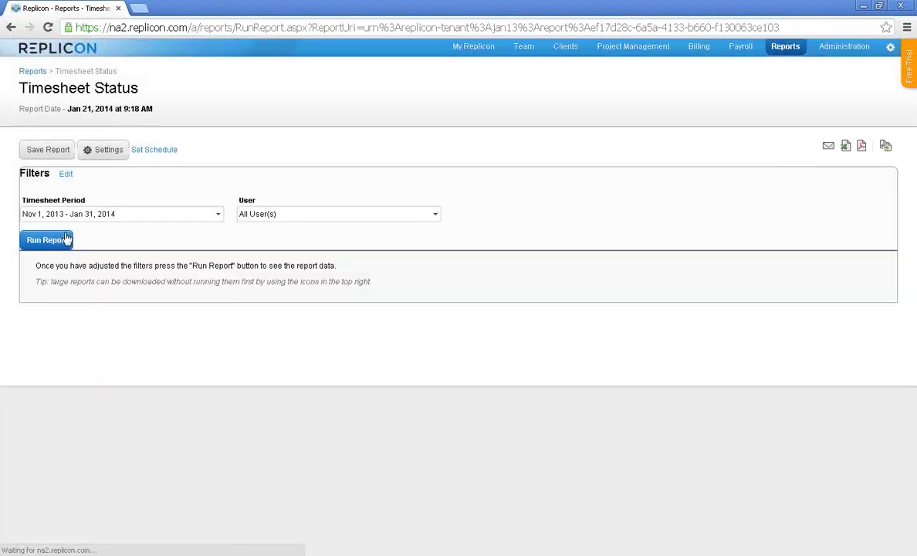
left_click(51, 240)
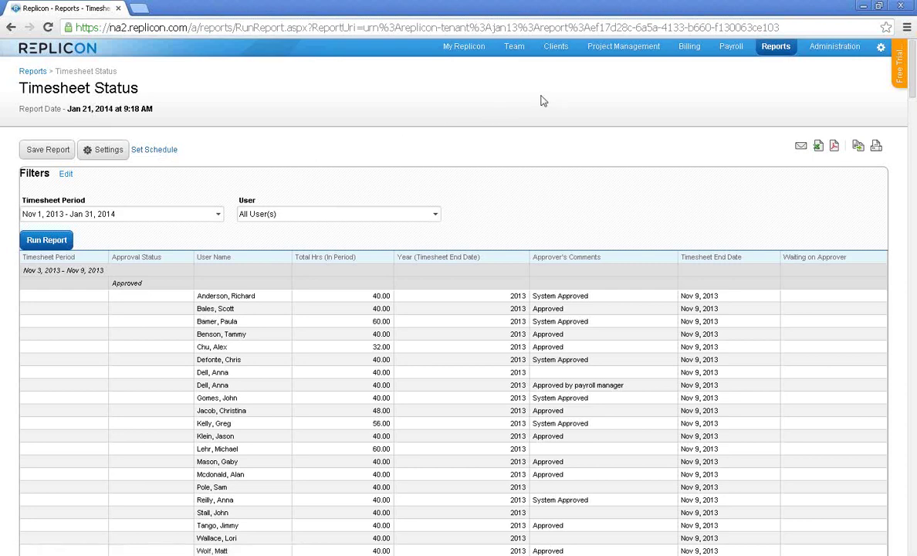
Revisit the personal timesheet, team, payroll and billing areas, ending at the reports in the Timesheet category
left_click(462, 56)
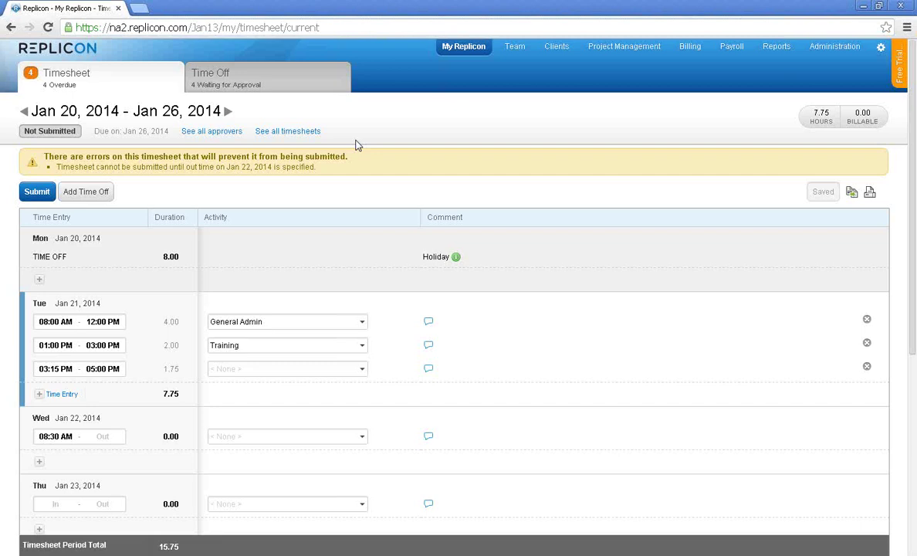
left_click(515, 48)
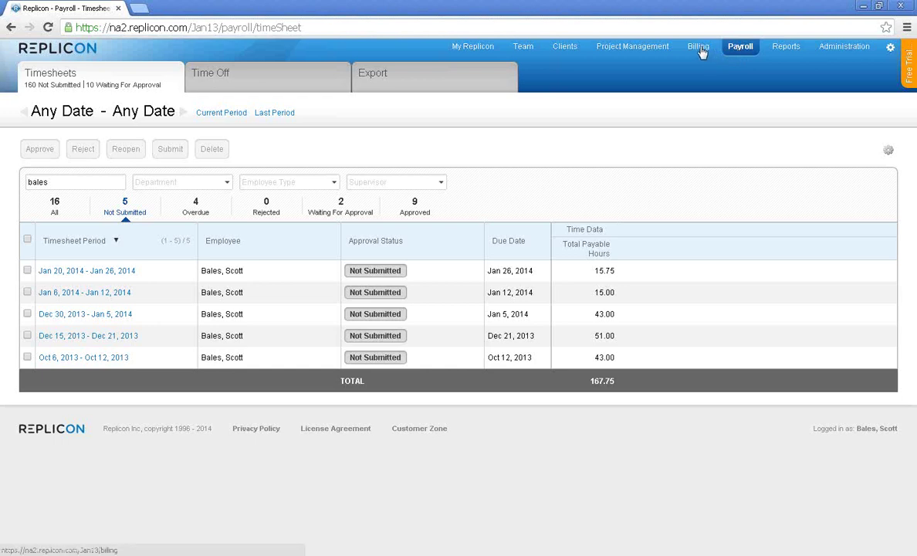
left_click(699, 48)
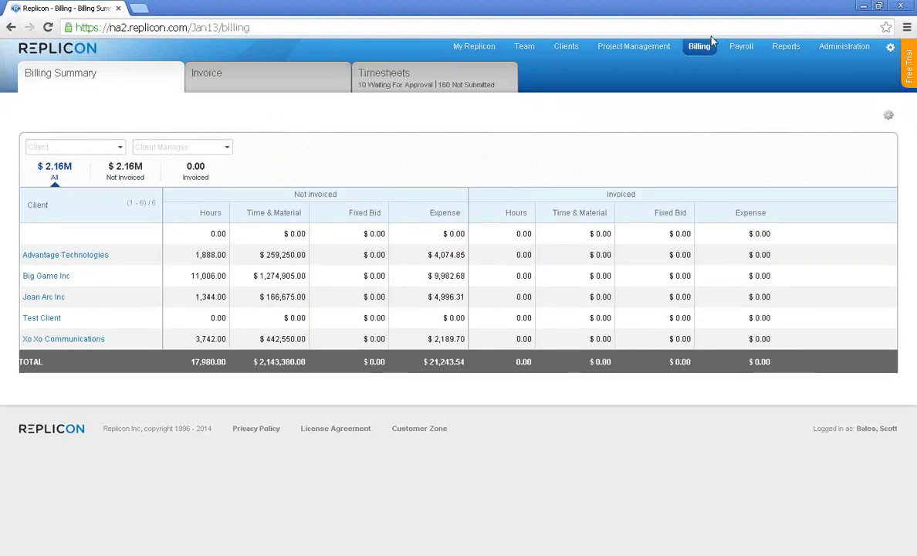
left_click(788, 48)
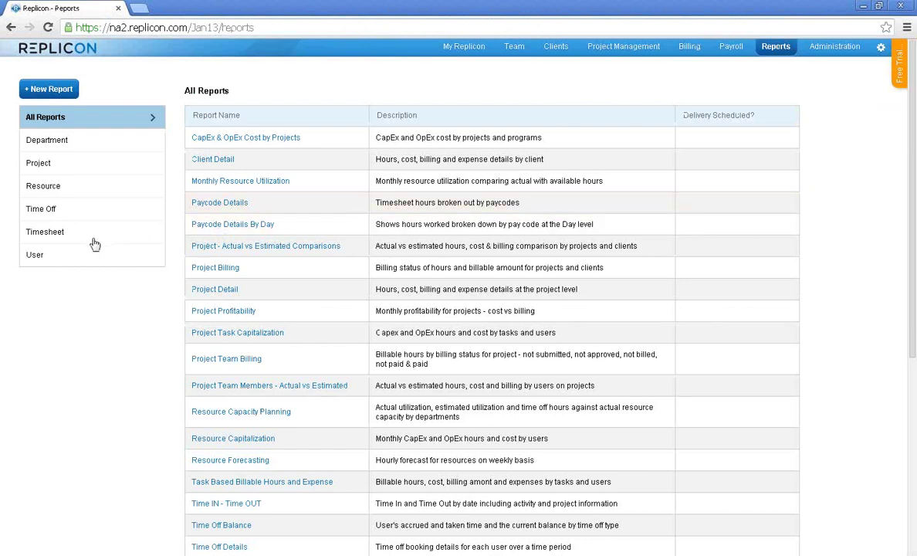
left_click(48, 233)
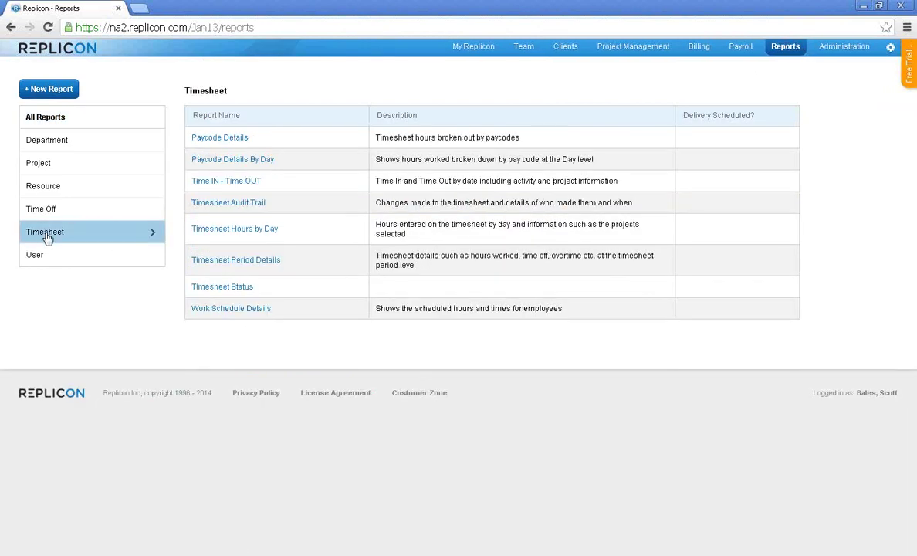